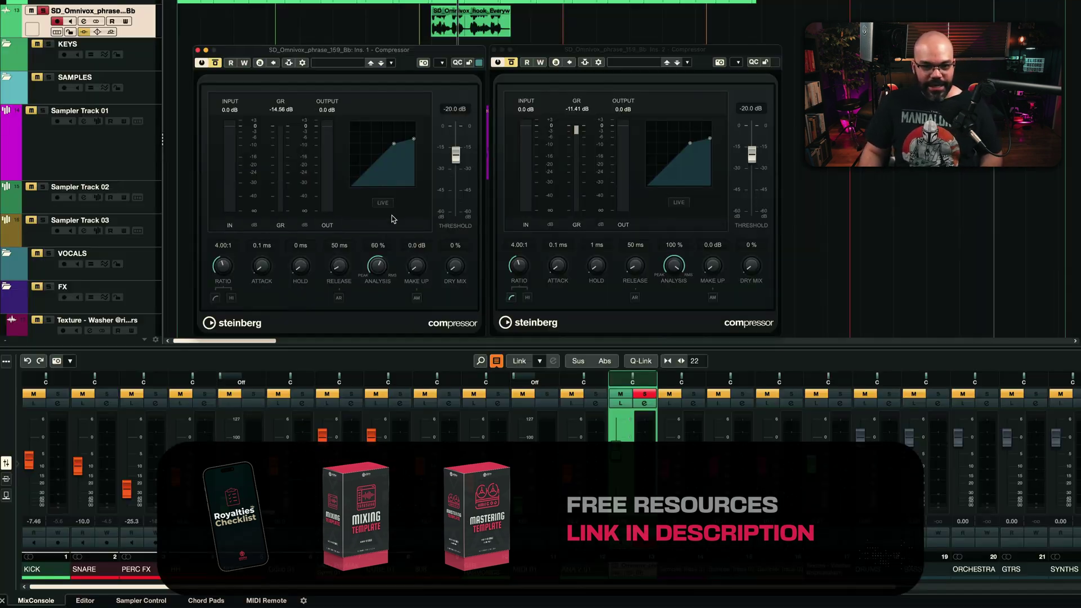
# Turn the Ins. 1 Compressor's Analysis knob down to 0% for peak detection.
pyautogui.moveTo(379, 268); pyautogui.dragTo(385, 269)
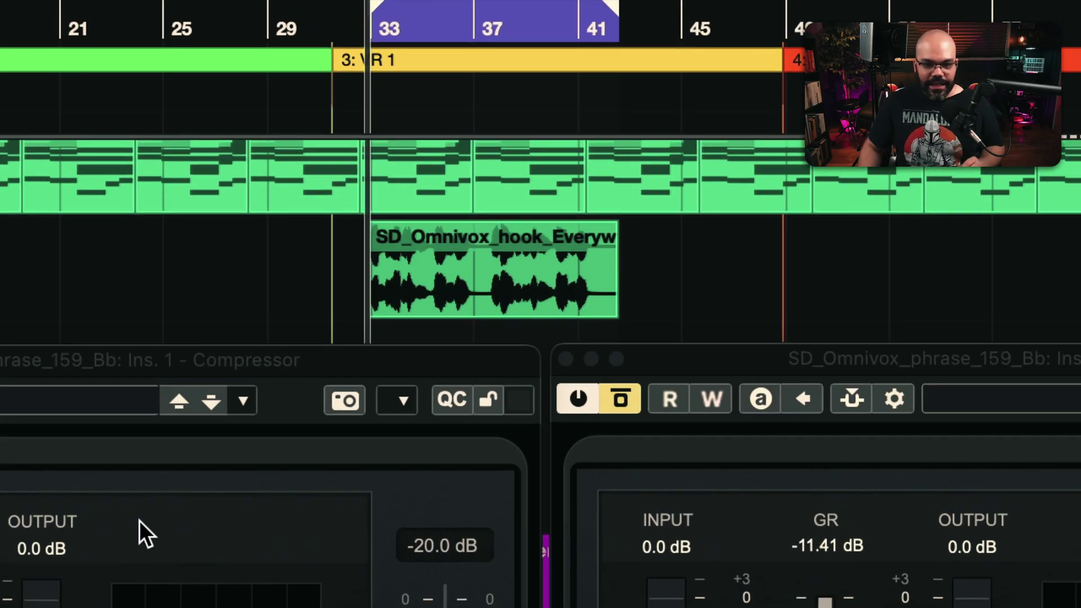
pyautogui.press('space')
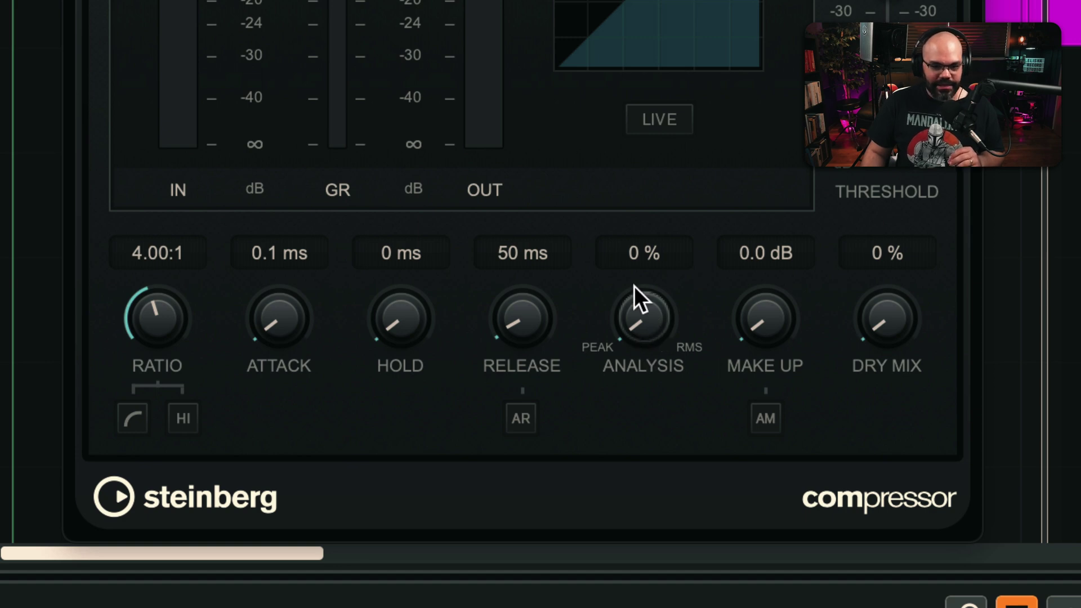
pyautogui.moveTo(644, 335); pyautogui.dragTo(643, 254)
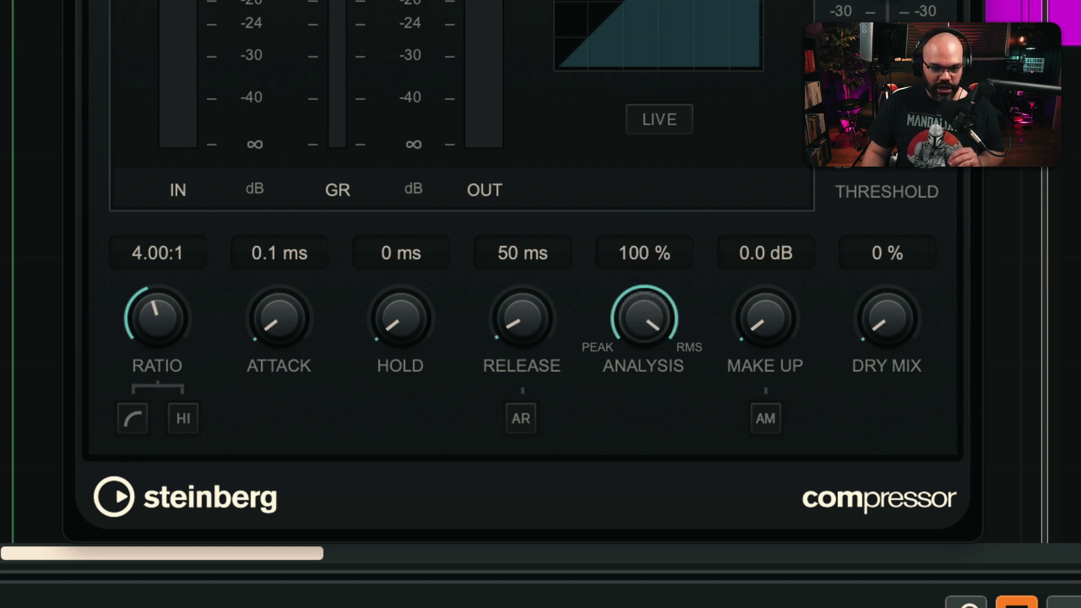
pyautogui.moveTo(644, 321); pyautogui.dragTo(653, 398)
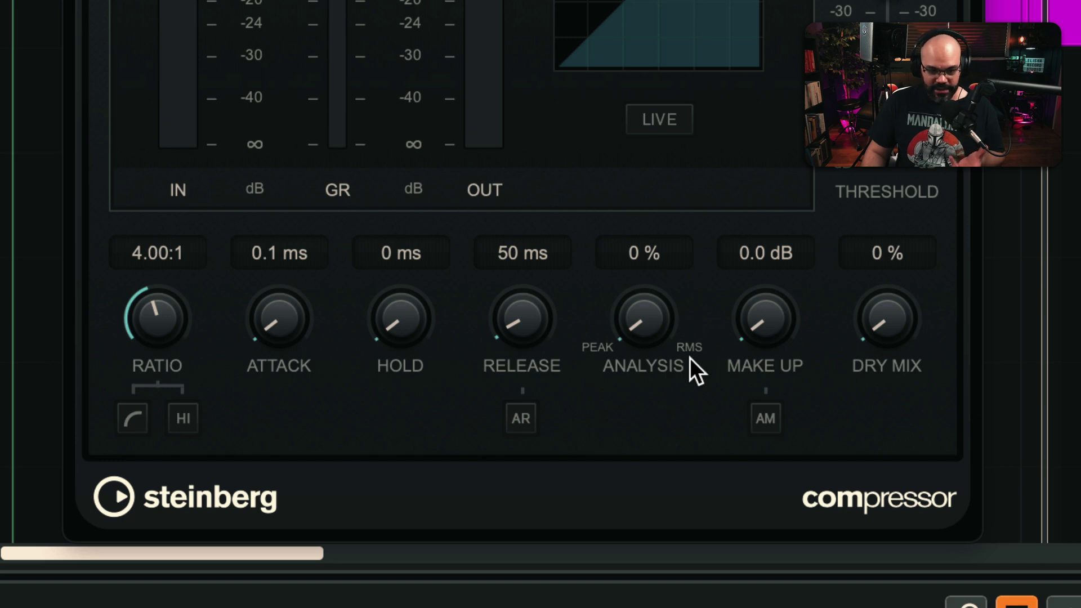
pyautogui.moveTo(644, 328)
pyautogui.mouseDown()
pyautogui.moveTo(653, 106)
pyautogui.moveTo(666, 161)
pyautogui.moveTo(662, 236)
pyautogui.moveTo(675, 153)
pyautogui.moveTo(667, 214)
pyautogui.mouseUp()
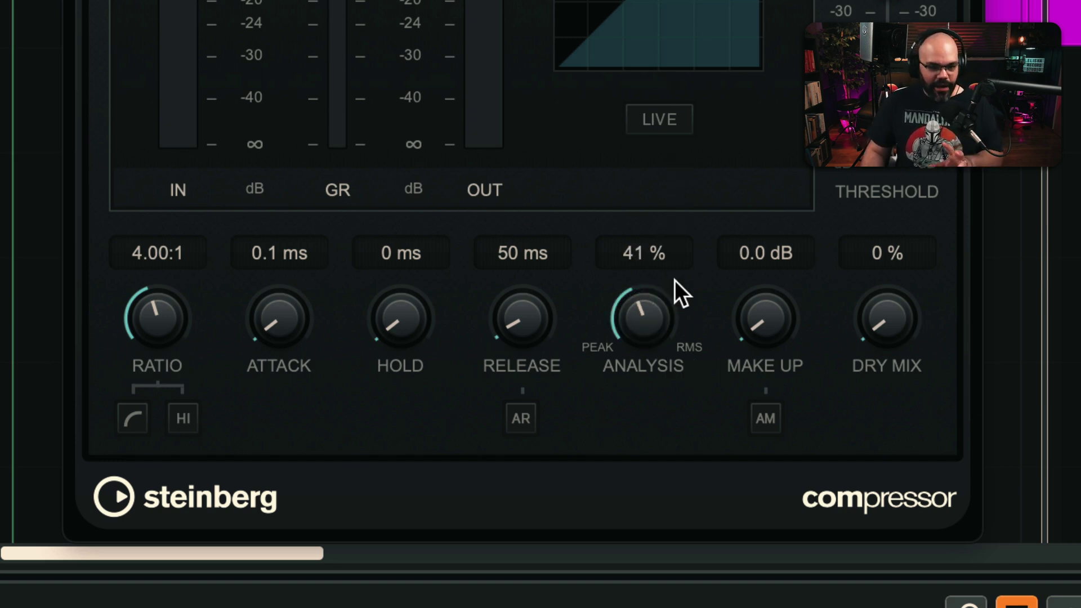
pyautogui.moveTo(676, 287)
pyautogui.mouseDown()
pyautogui.moveTo(678, 262)
pyautogui.moveTo(628, 496)
pyautogui.mouseUp()
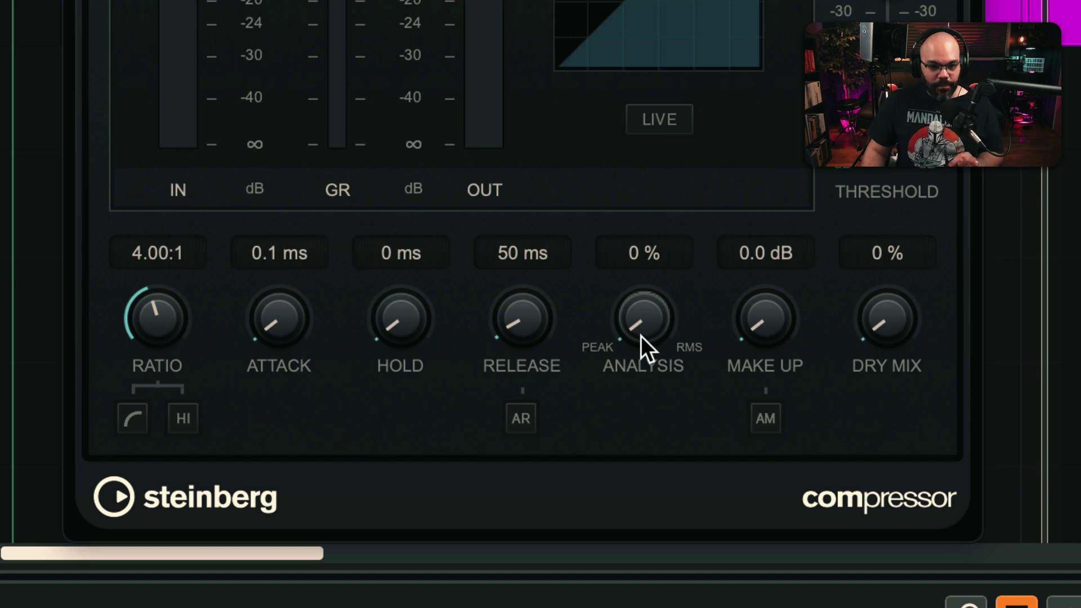
pyautogui.moveTo(646, 258); pyautogui.dragTo(646, 173)
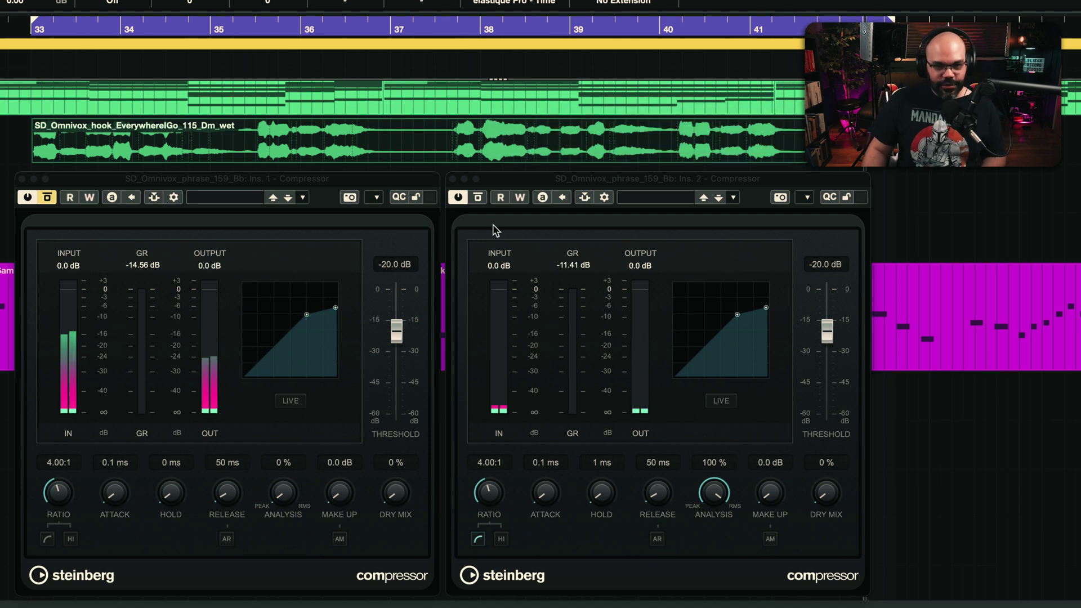
# Bypass the Ins. 2 RMS-mode Compressor.
pyautogui.click(478, 196)
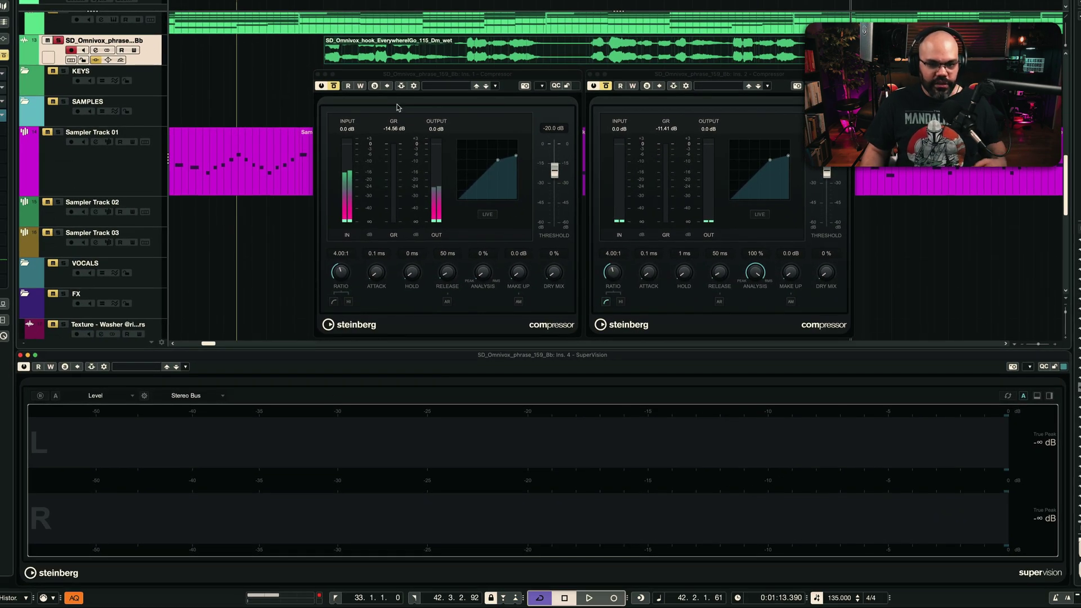
# Bring the Ins. 1 Compressor to the front and play the vocal through it alone.
pyautogui.click(336, 87)
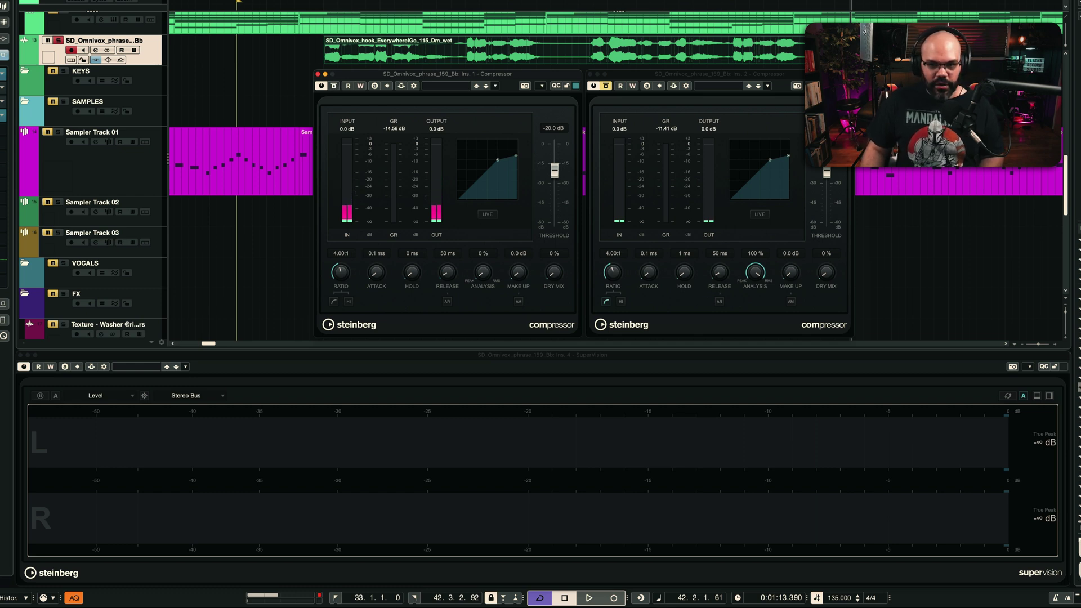
pyautogui.press('space')
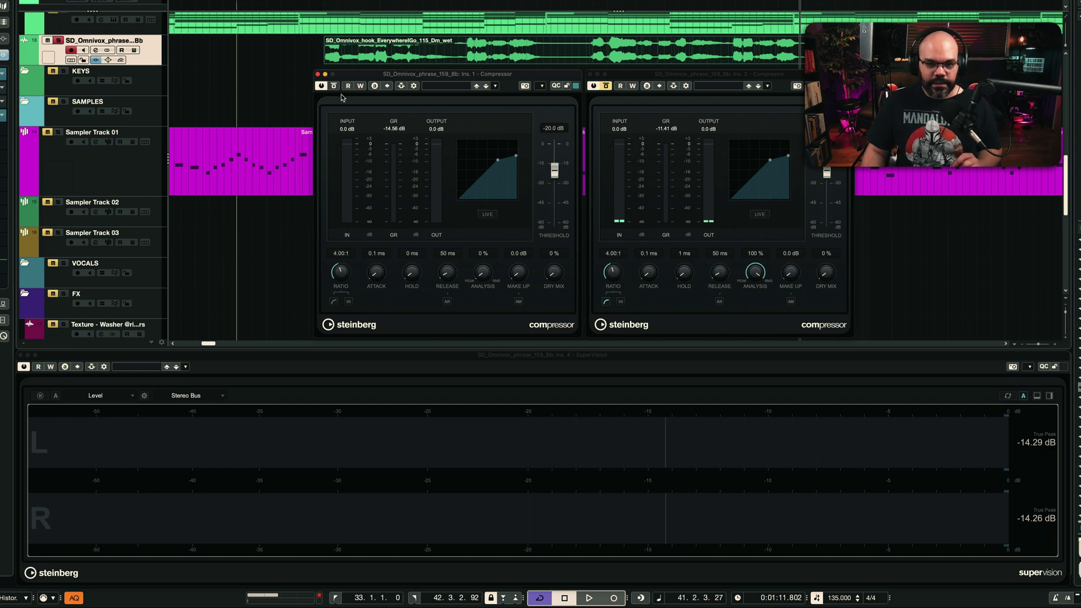
# Re-enable the Ins. 2 Compressor and audition the vocal through both compressors.
pyautogui.click(606, 86)
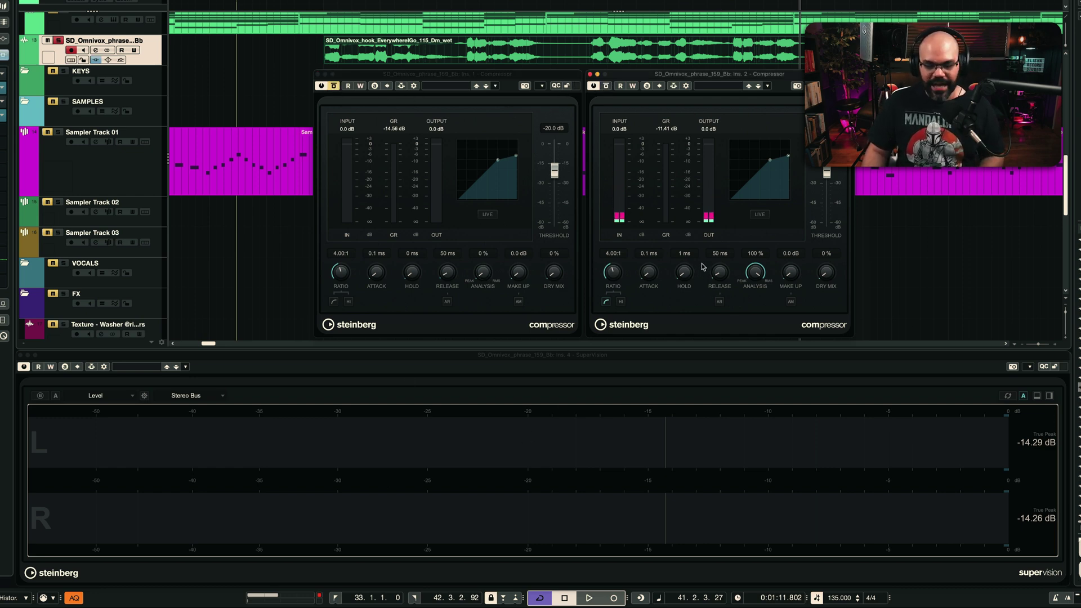
pyautogui.press('space')
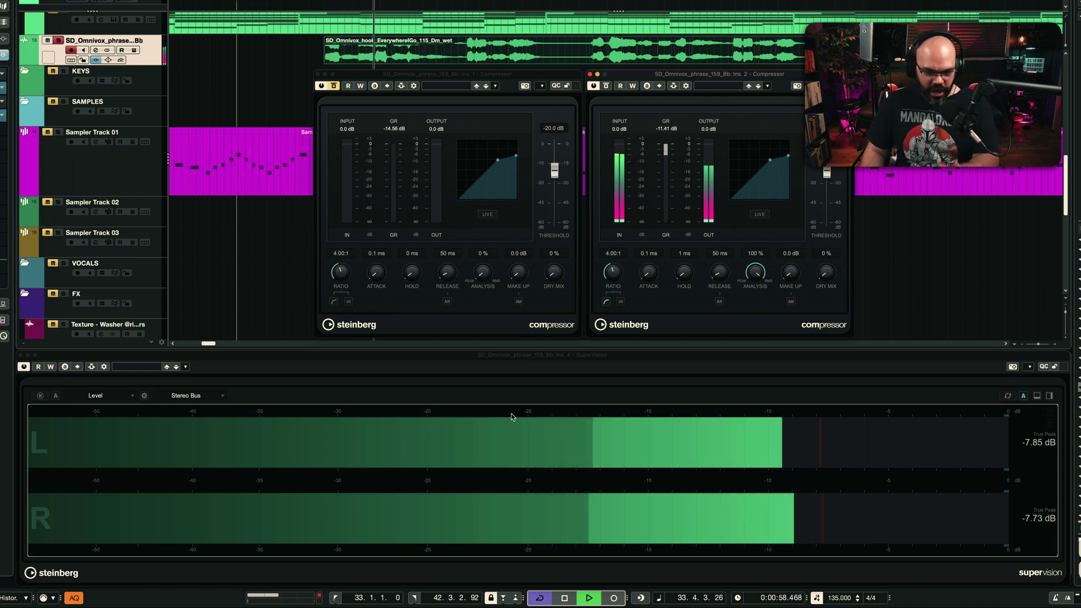
pyautogui.press('space')
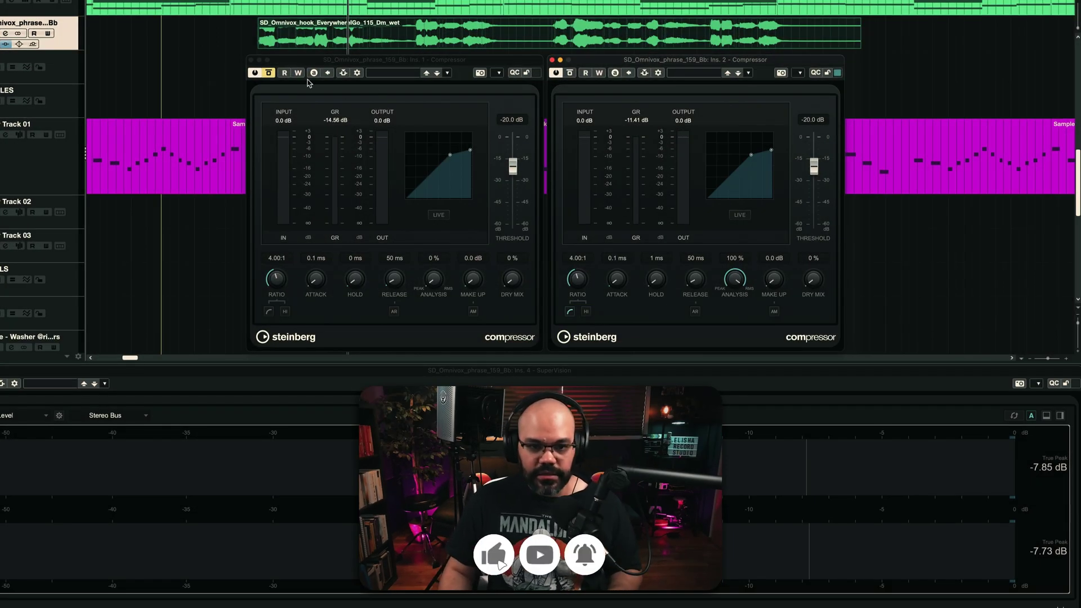
pyautogui.click(443, 180)
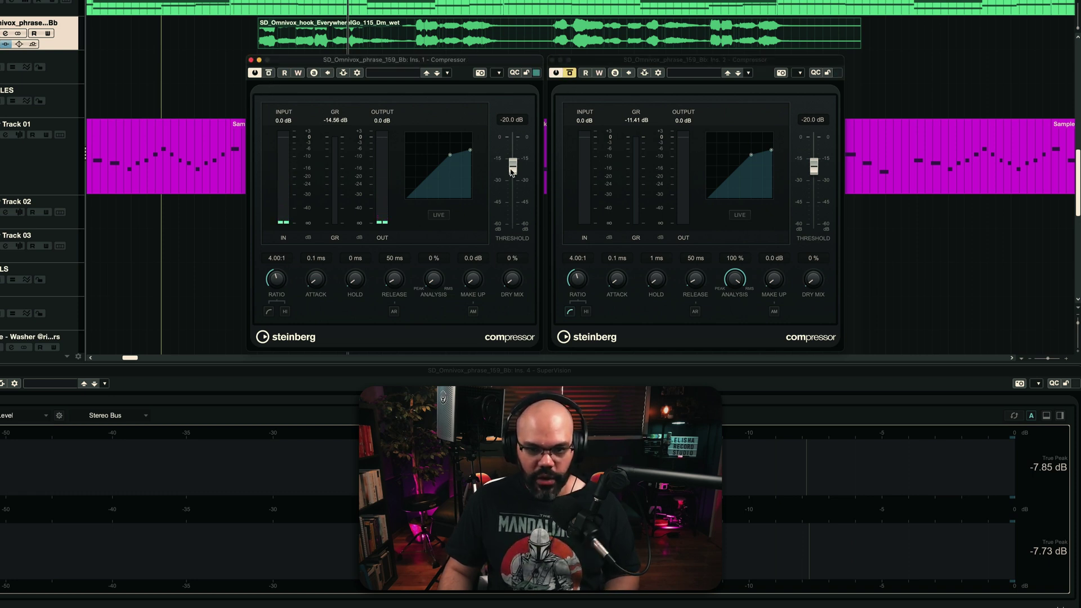
# Give the Ins. 1 peak Compressor a -5.6 dB threshold and 2.0 dB Make Up.
pyautogui.moveTo(512, 172); pyautogui.dragTo(511, 170)
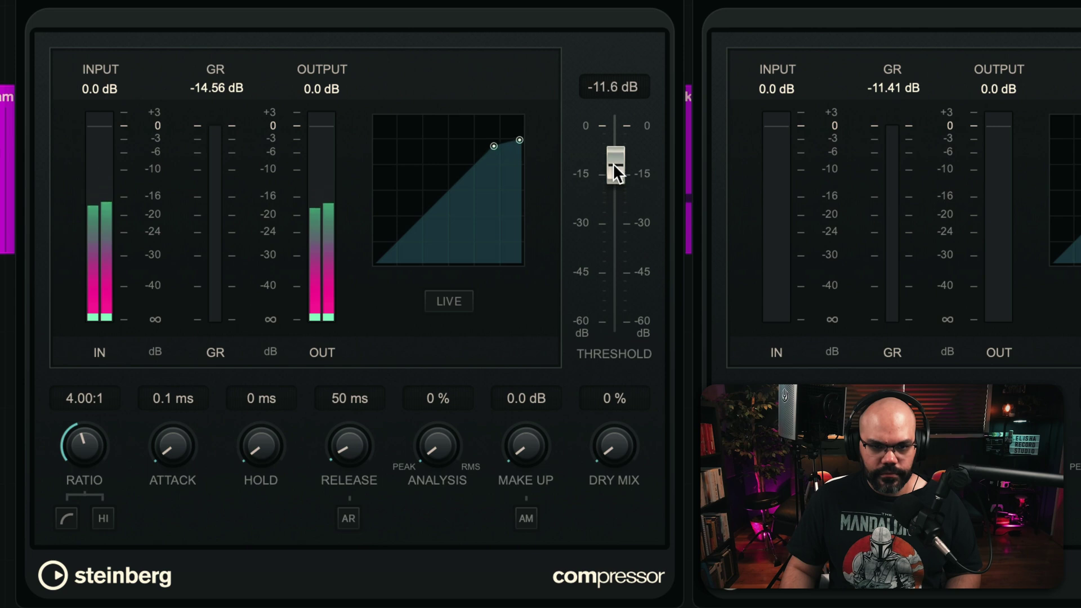
pyautogui.moveTo(613, 164); pyautogui.dragTo(612, 143)
pyautogui.click(209, 91)
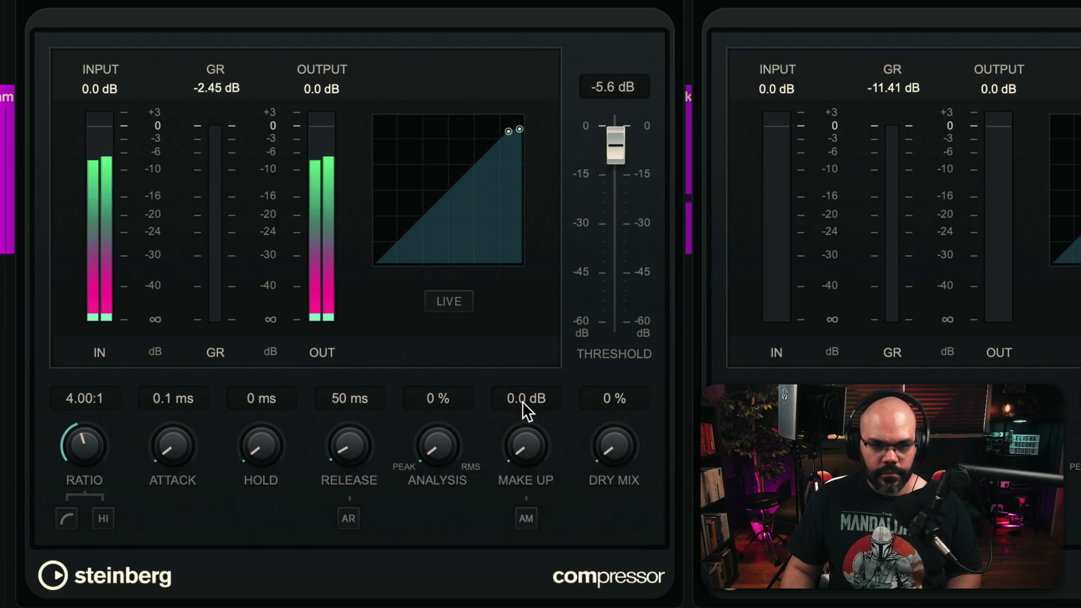
pyautogui.moveTo(523, 447); pyautogui.dragTo(523, 429)
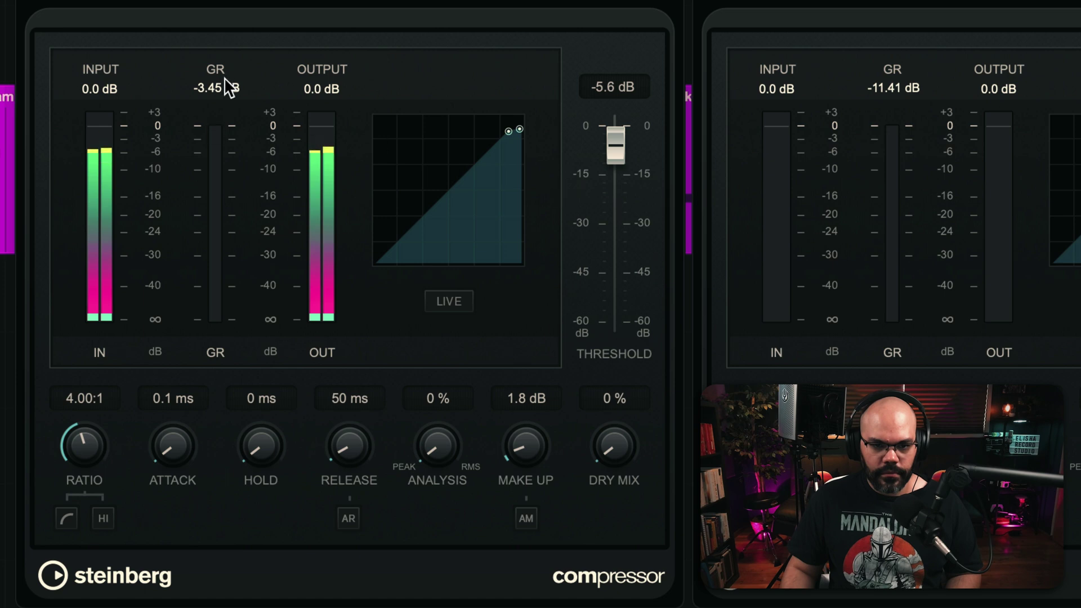
pyautogui.scroll(1, 524, 461)
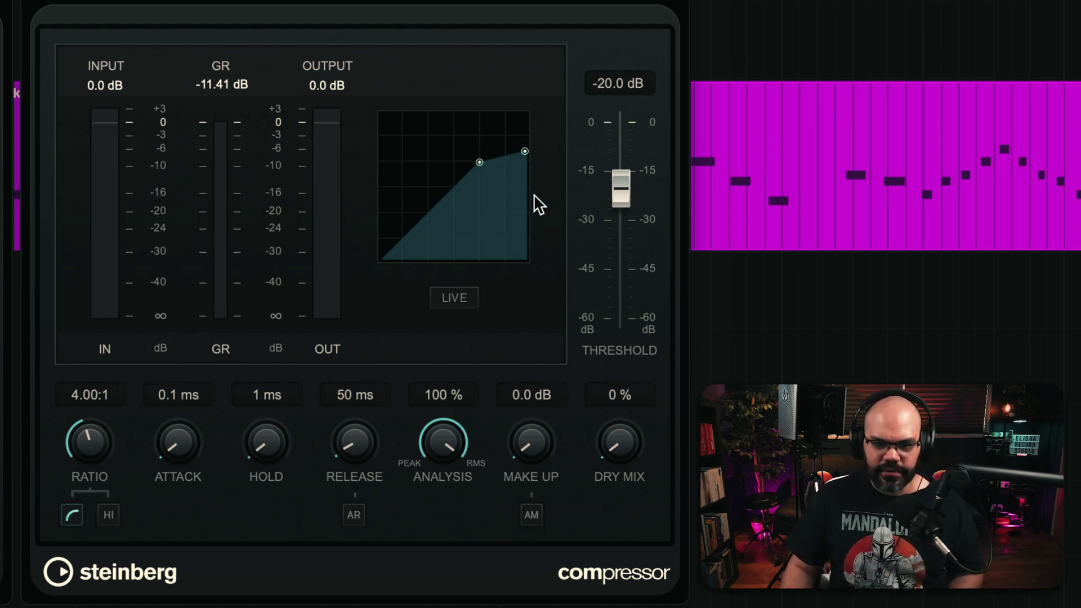
# Set the Ins. 2 RMS Compressor threshold to -13.1 dB, for about -4.64 dB reduction.
pyautogui.moveTo(618, 183)
pyautogui.mouseDown()
pyautogui.moveTo(623, 161)
pyautogui.moveTo(624, 174)
pyautogui.mouseUp()
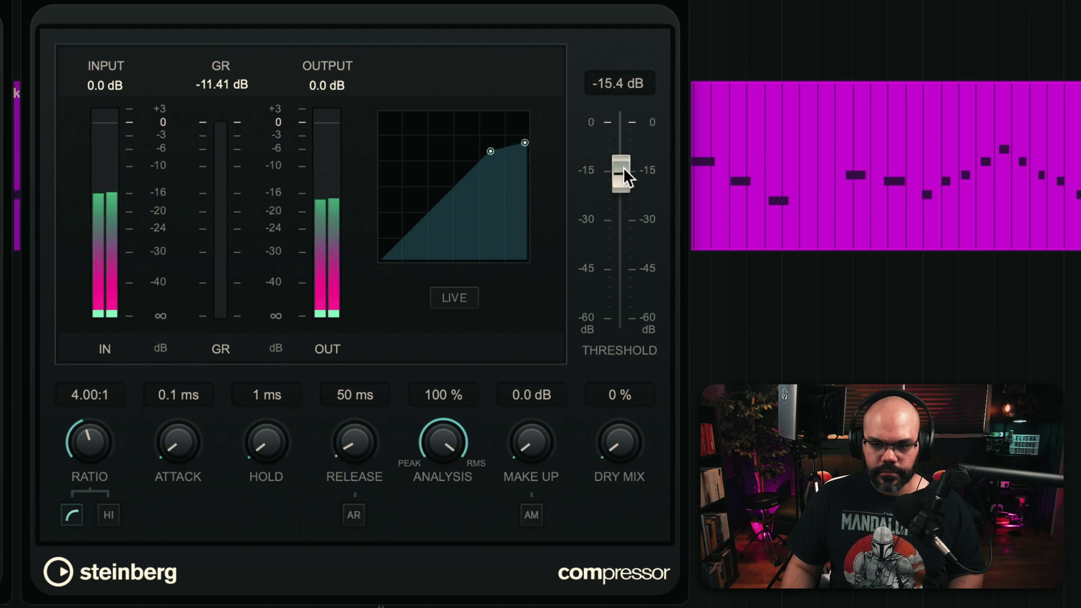
pyautogui.moveTo(623, 166); pyautogui.dragTo(571, 156)
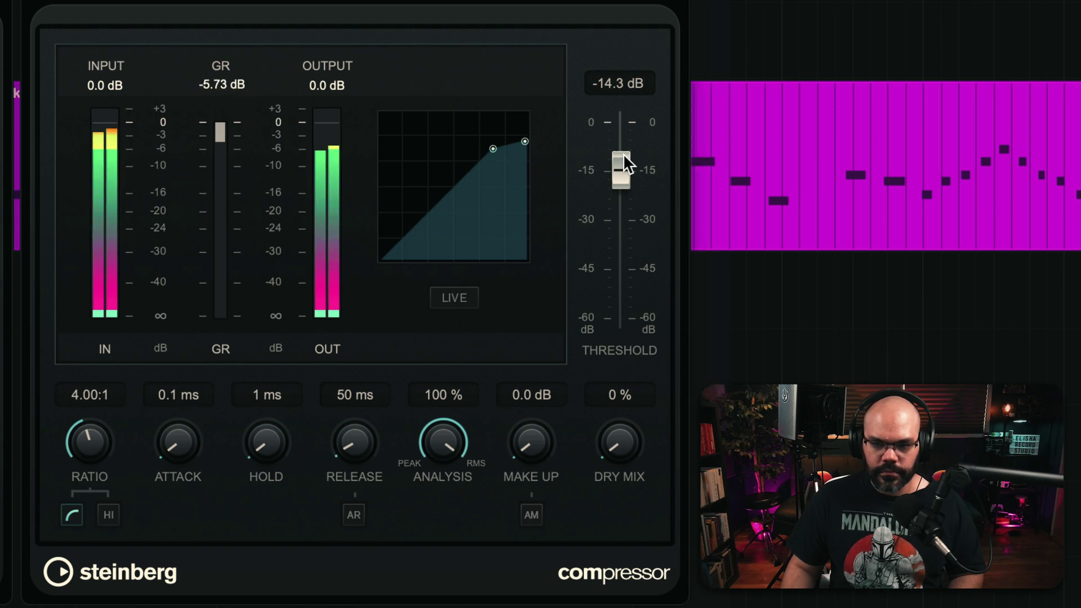
pyautogui.moveTo(623, 152); pyautogui.dragTo(622, 147)
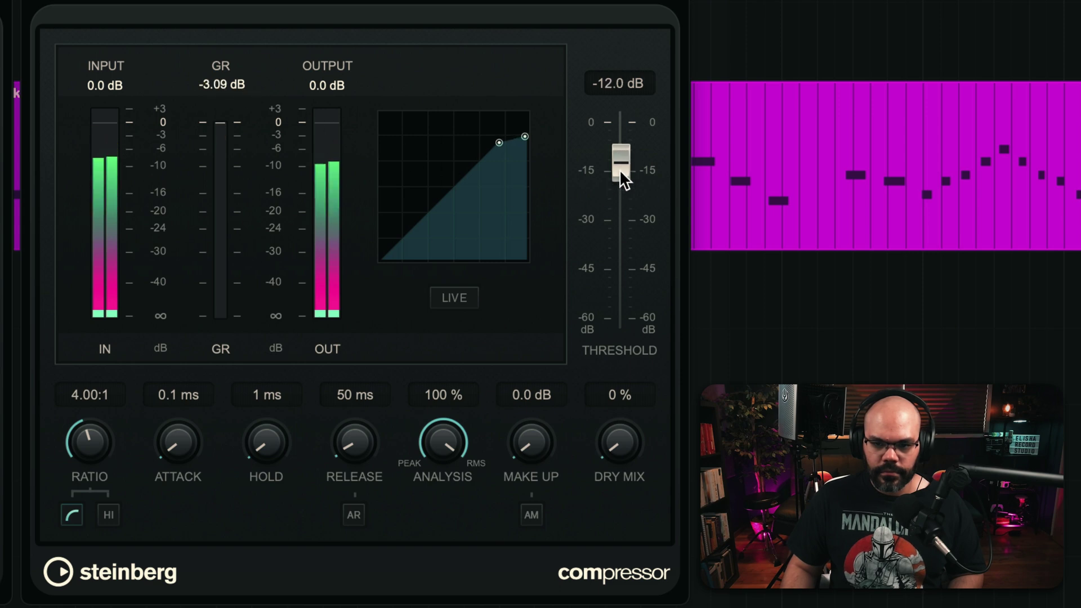
pyautogui.moveTo(622, 168); pyautogui.dragTo(622, 169)
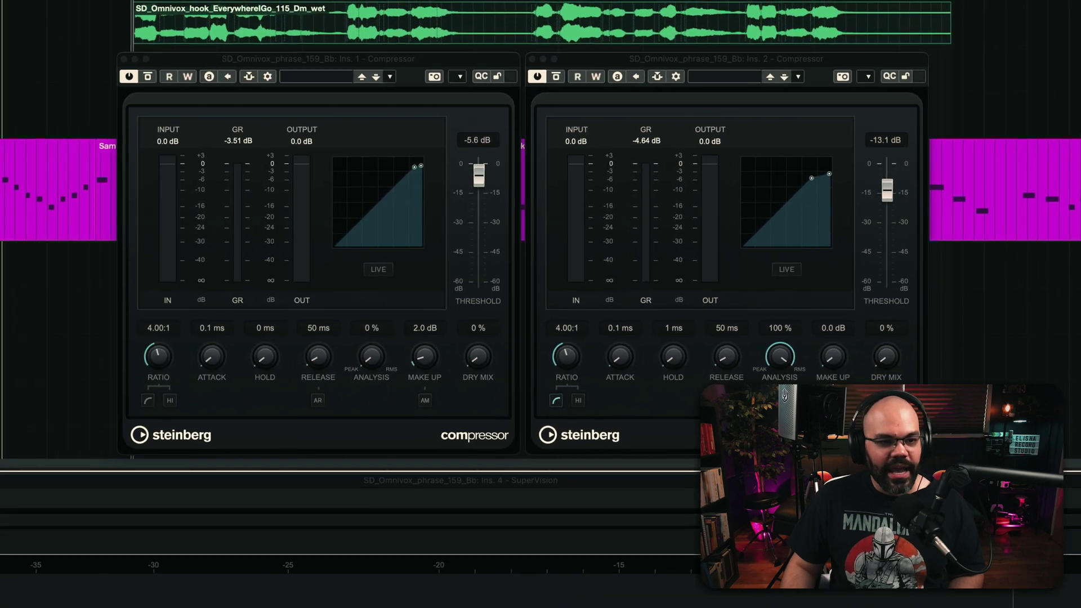
pyautogui.press('b')
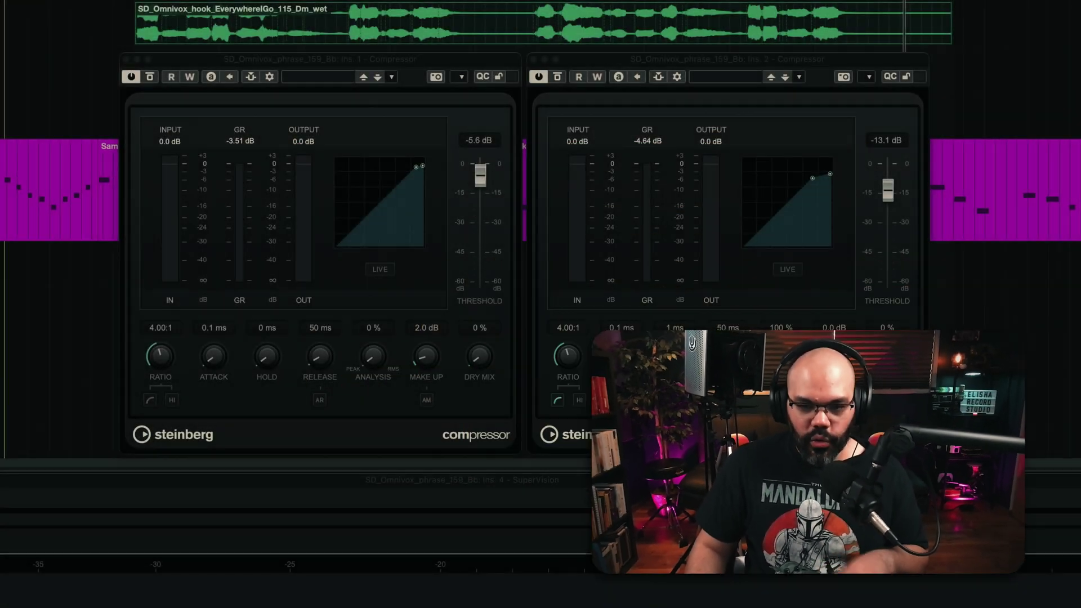
pyautogui.click(635, 414)
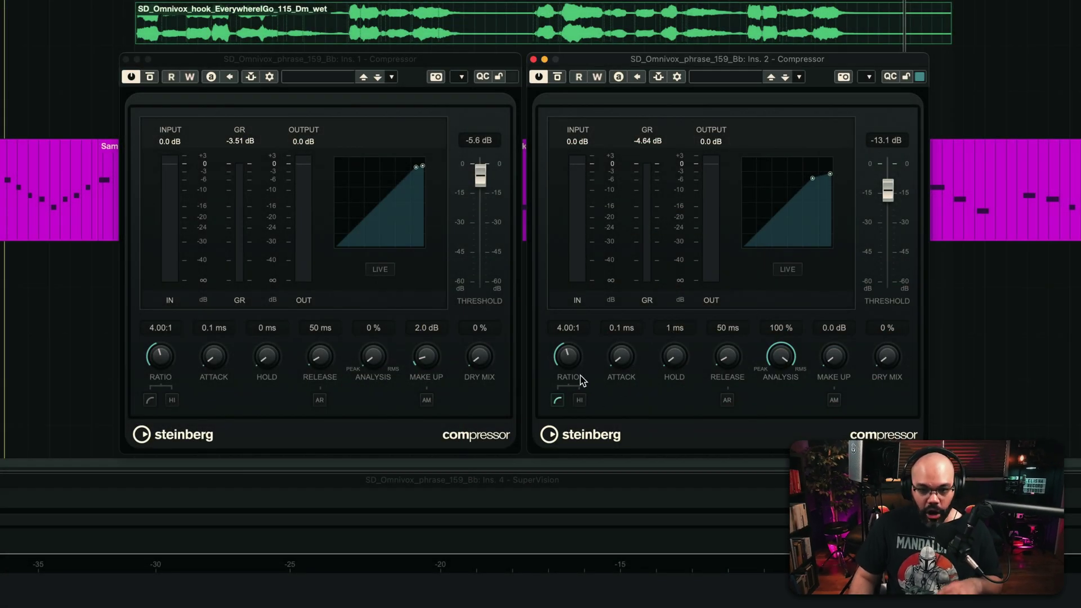